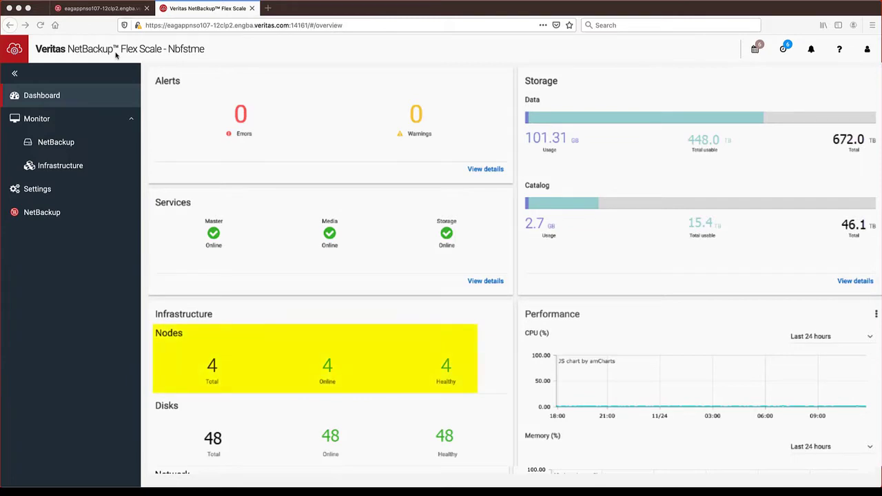
Check the four healthy nodes under Monitor > Infrastructure, then switch to the NetBackup jobs list.
{"action": "left_click", "coordinate": [82, 164]}
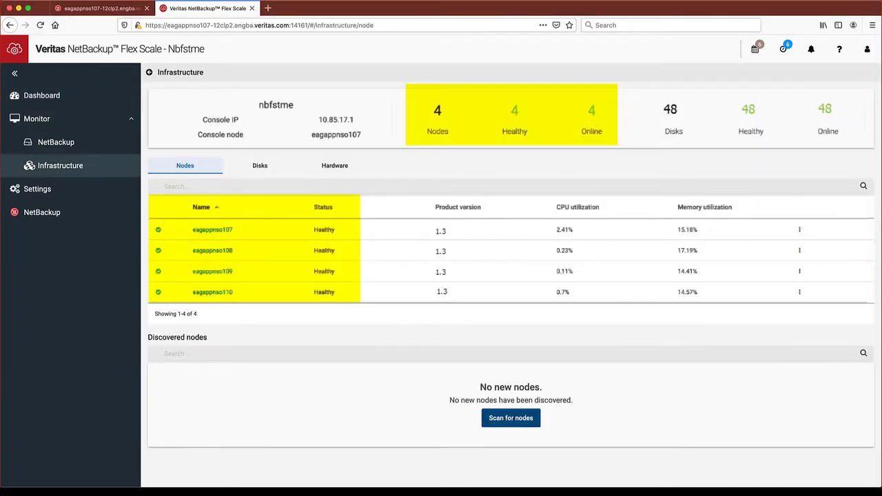
{"action": "key", "text": "ctrl+shift+Tab"}
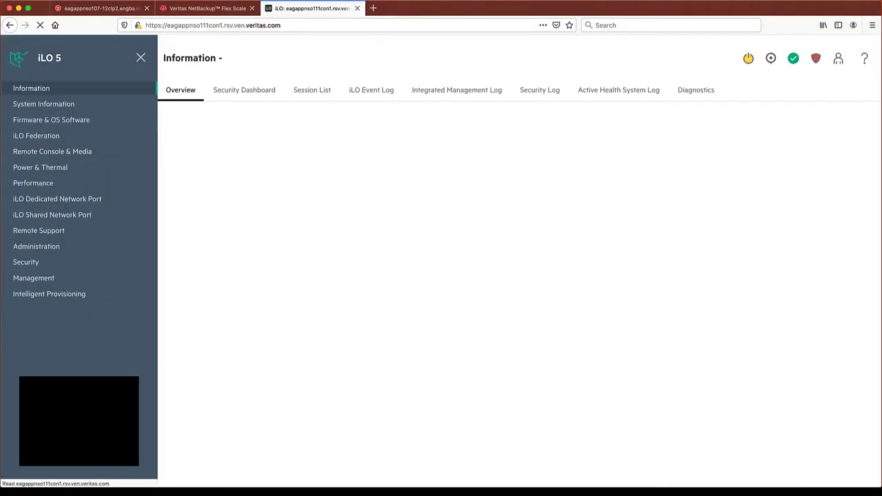
Power on the server with a confirmed Momentary Press in iLO 5 and launch its HTML5 console.
{"action": "left_click", "coordinate": [40, 167]}
{"action": "left_click", "coordinate": [556, 163]}
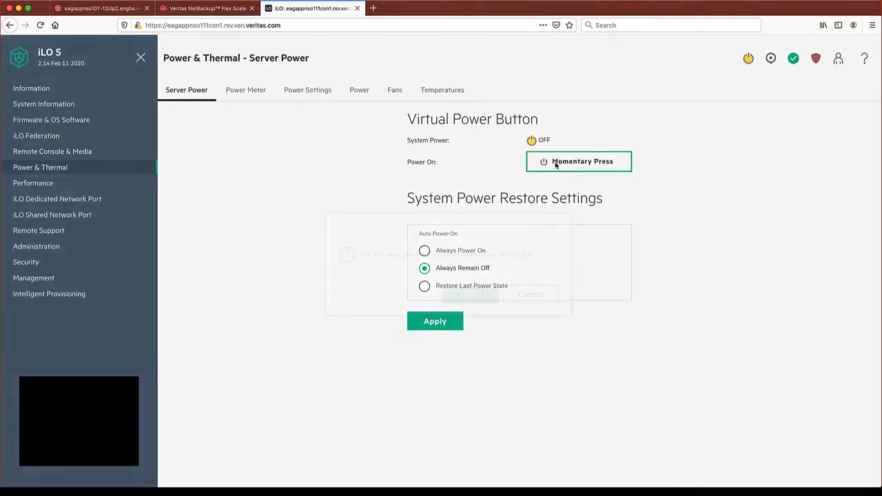
{"action": "left_click", "coordinate": [470, 295]}
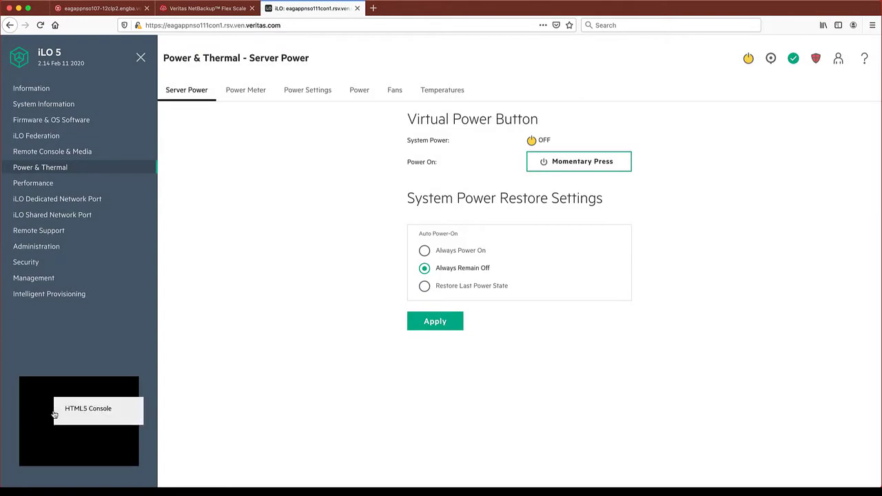
{"action": "left_click", "coordinate": [57, 412]}
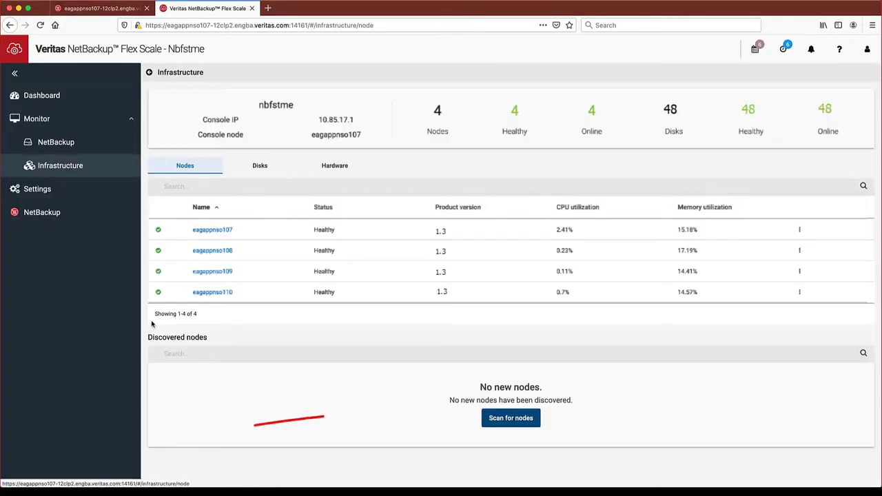
Scan for nodes, select the discovered nbfs node, and start adding it to the cluster.
{"action": "left_click", "coordinate": [508, 420]}
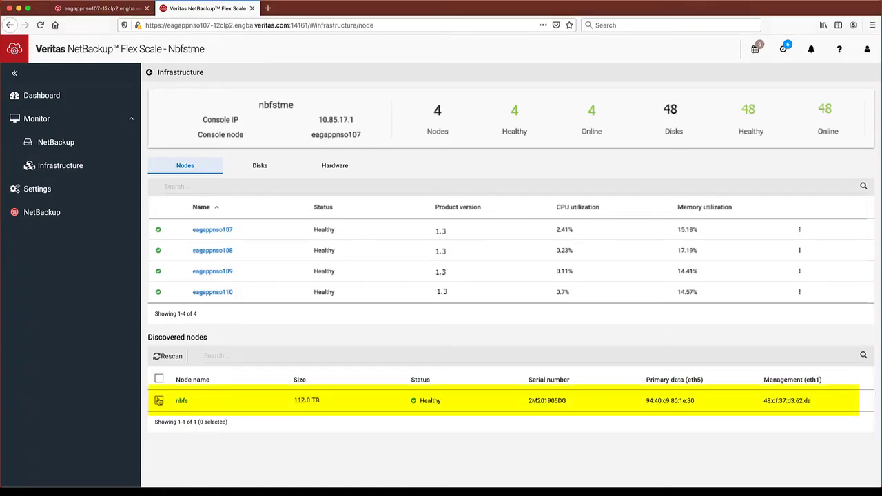
{"action": "left_click", "coordinate": [159, 401]}
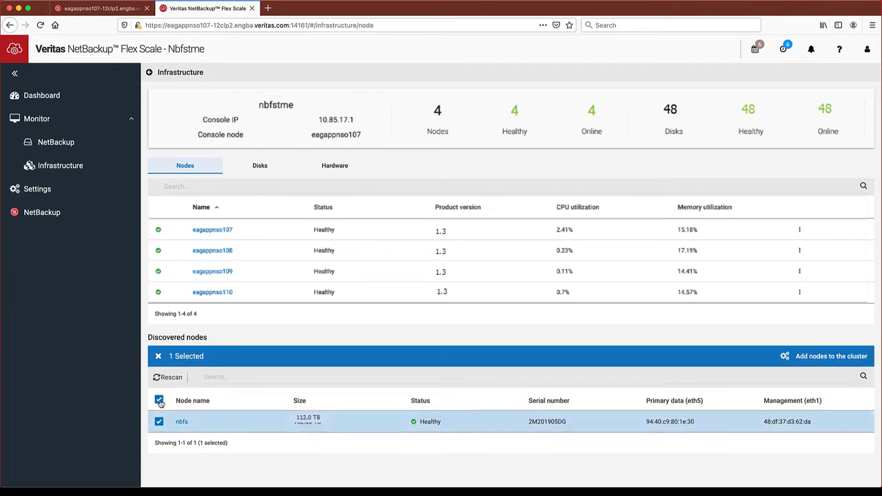
{"action": "left_click", "coordinate": [858, 357]}
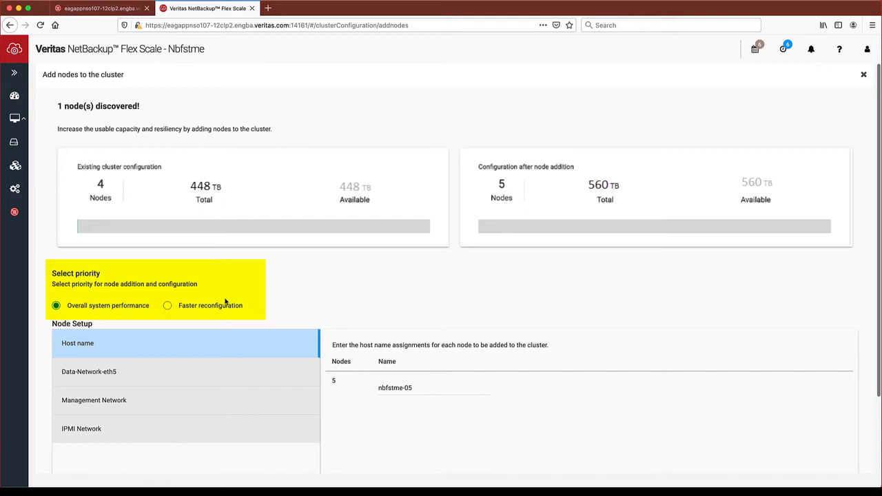
Select the Faster reconfiguration priority for the node addition.
{"action": "left_click", "coordinate": [168, 305]}
Name node 5 'eagappnso110' and paste the media and storage server names and IPv4 addresses.
{"action": "triple_click", "coordinate": [414, 389]}
{"action": "type", "text": "eagappn"}
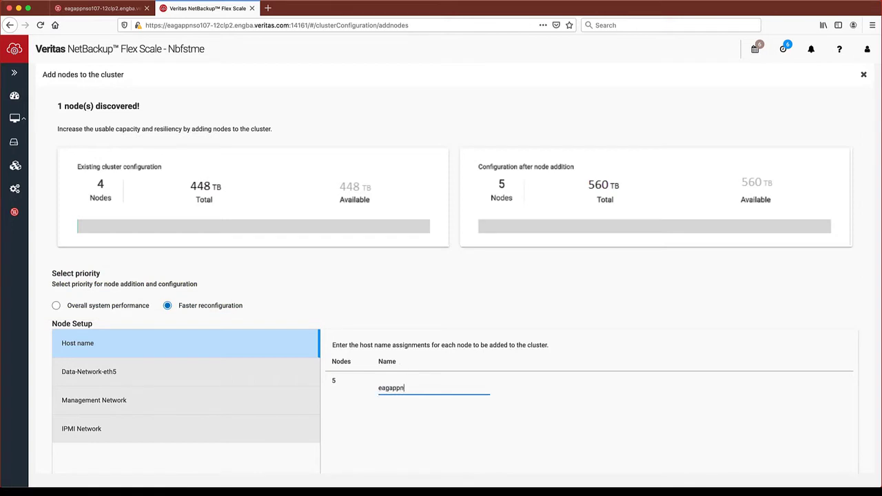
{"action": "type", "text": "so110"}
{"action": "left_click", "coordinate": [155, 375]}
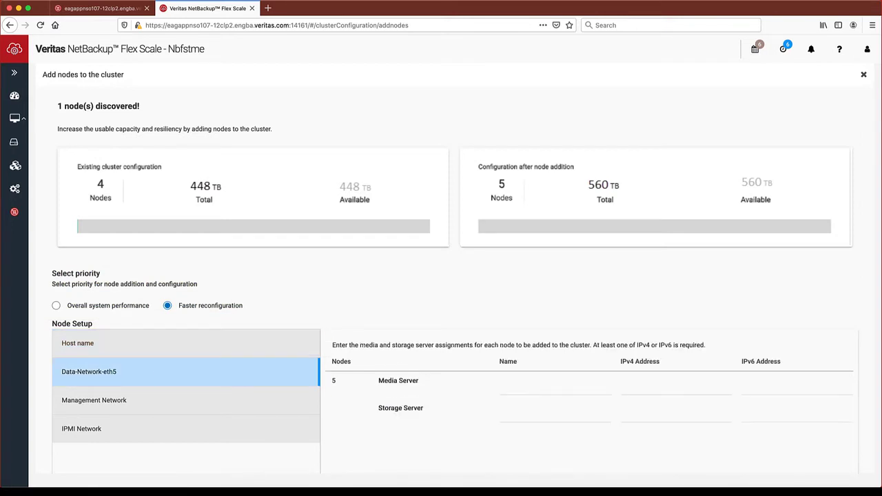
{"action": "left_click", "coordinate": [534, 389]}
{"action": "type", "text": "eagappnso111-pub1.engba.veritas.com"}
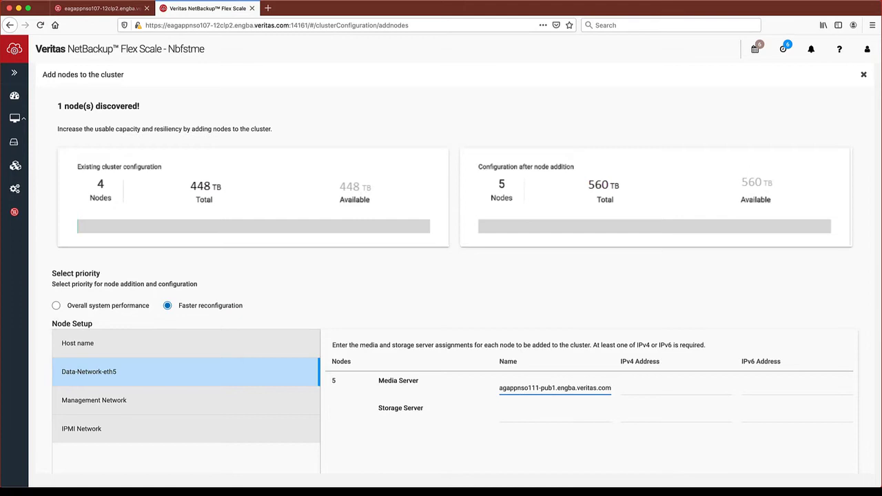
{"action": "left_click", "coordinate": [675, 388]}
{"action": "type", "text": "10.83.17.20"}
{"action": "left_click", "coordinate": [554, 416]}
{"action": "type", "text": "eagappnso111-pub2.engba.veritas.com"}
{"action": "left_click", "coordinate": [676, 416]}
{"action": "type", "text": "10.83.17.28"}
Paste the management network name and address, and check the IPMI network settings.
{"action": "scroll", "coordinate": [400, 465], "scroll_direction": "down", "scroll_amount": 2}
{"action": "left_click", "coordinate": [93, 313]}
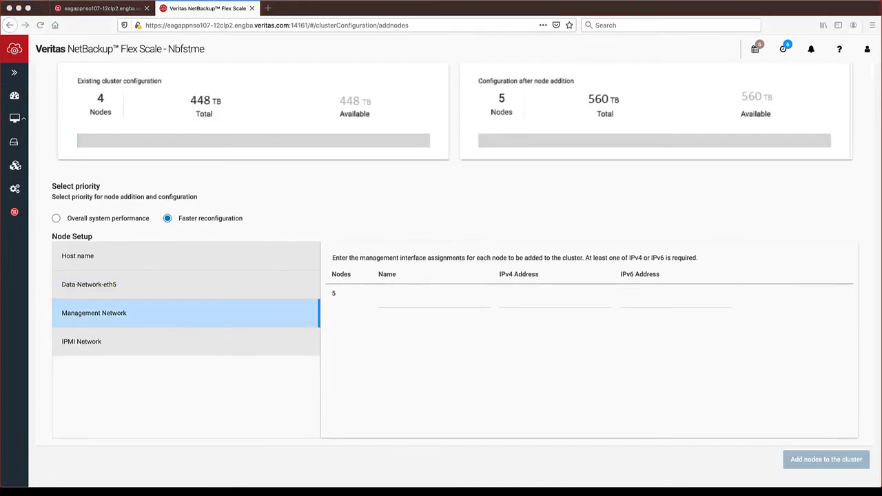
{"action": "type", "text": "eagappnso111.engba.veritas.com"}
{"action": "left_click", "coordinate": [95, 340]}
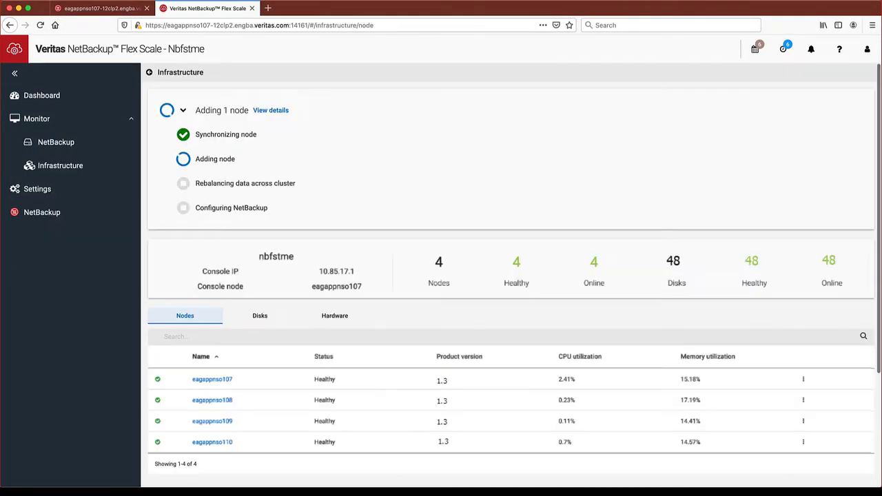
Start adding the node, review and close its activity details, then return to the NetBackup jobs.
{"action": "left_click", "coordinate": [812, 460]}
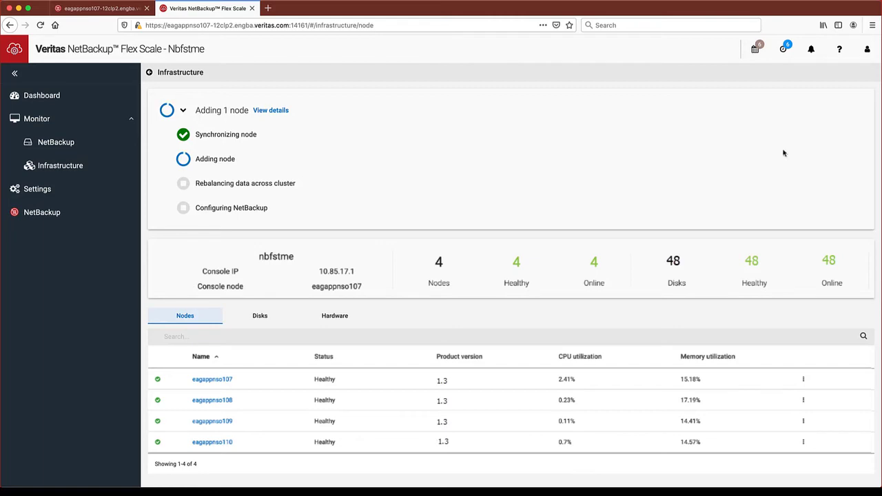
{"action": "left_click", "coordinate": [266, 110]}
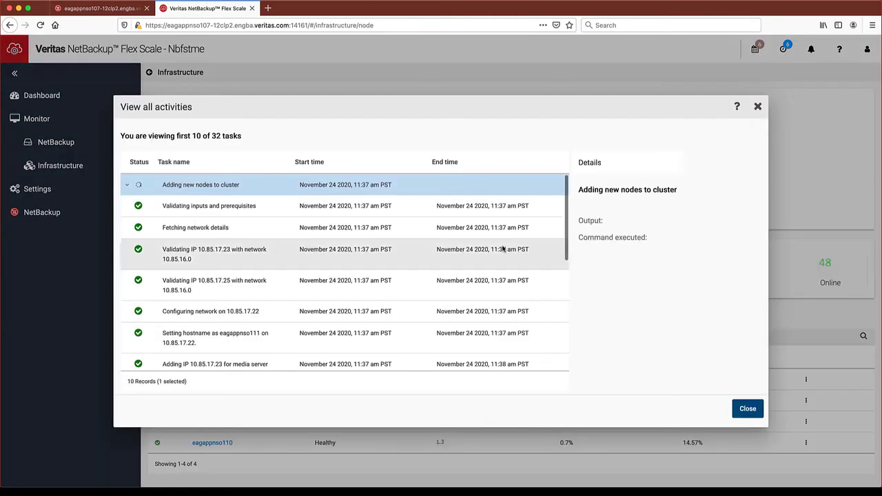
{"action": "left_click_drag", "start_coordinate": [570, 231], "coordinate": [575, 207]}
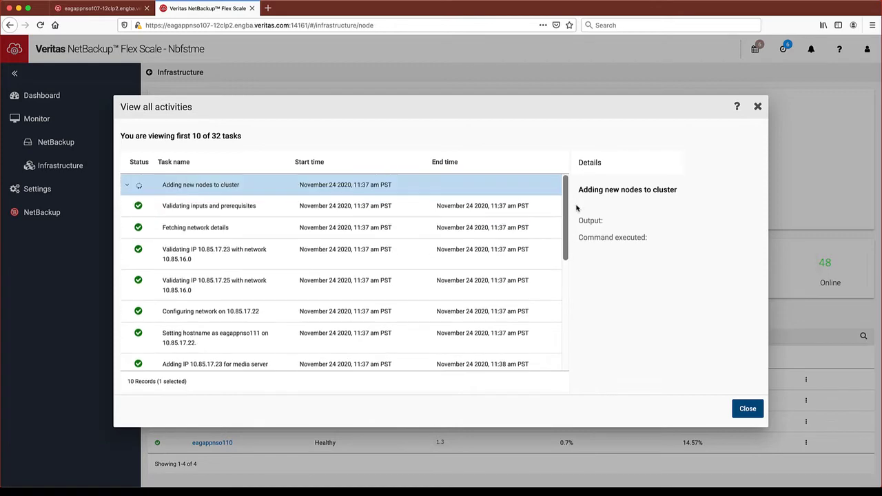
{"action": "left_click", "coordinate": [748, 409]}
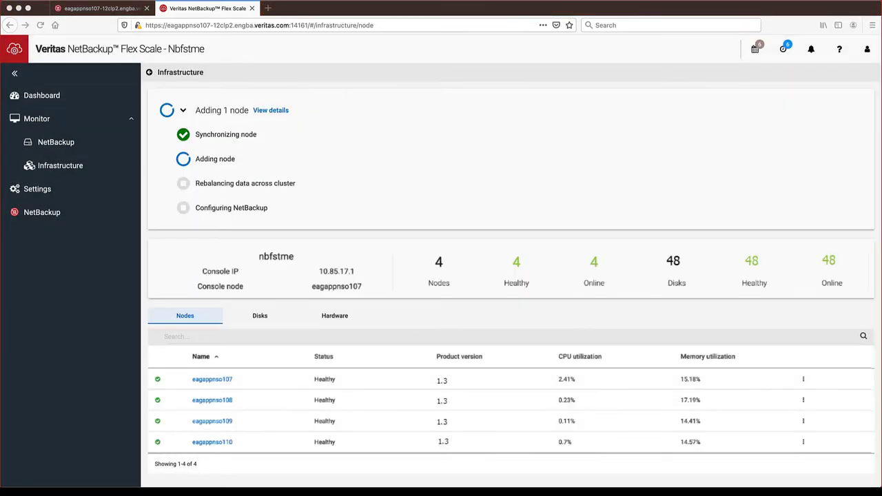
{"action": "key", "text": "ctrl+shift+Tab"}
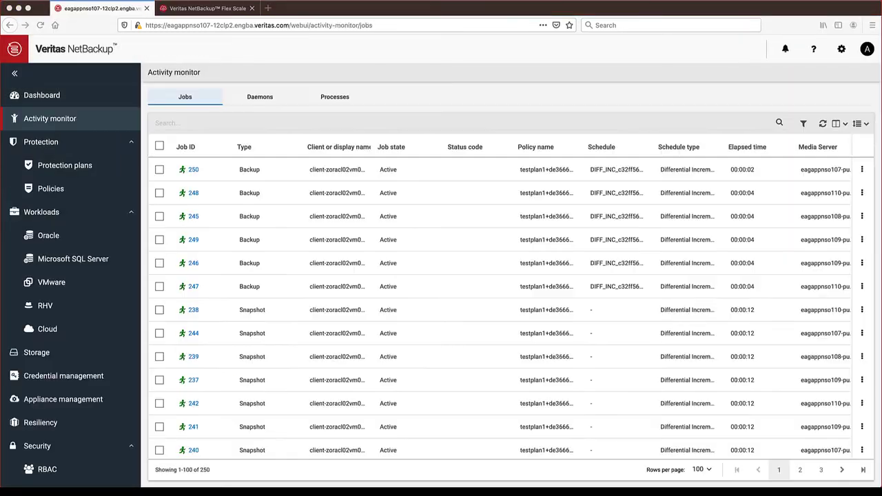
Return to the Flex Scale Infrastructure page showing 5 healthy nodes and 60 disks.
{"action": "left_click", "coordinate": [215, 8]}
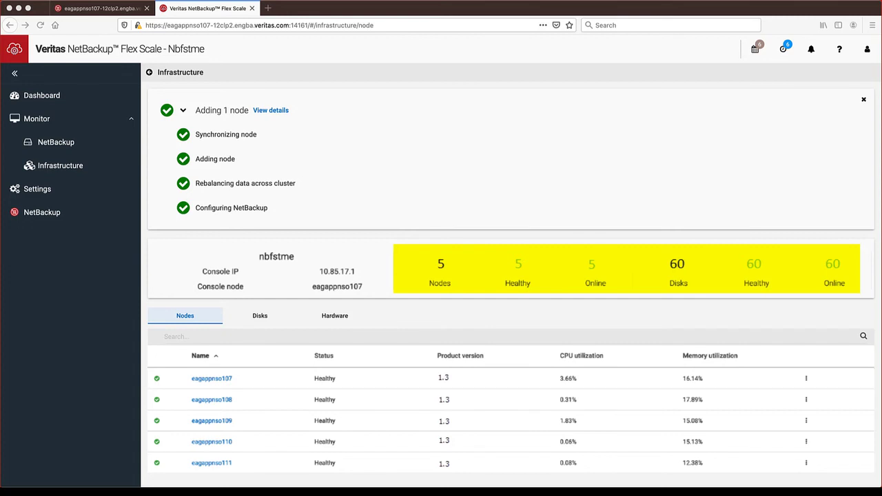
Switch to the NetBackup Activity monitor to see jobs running on media server eagappnso111.
{"action": "key", "text": "ctrl+Page_Up"}
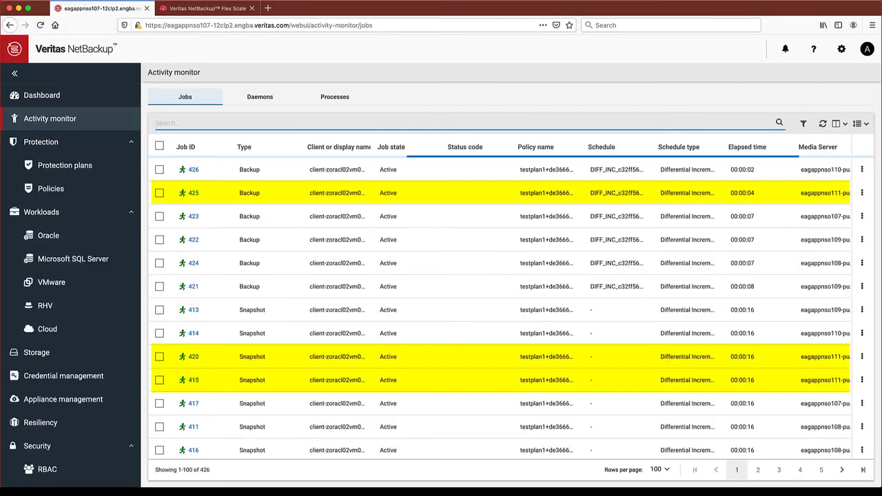